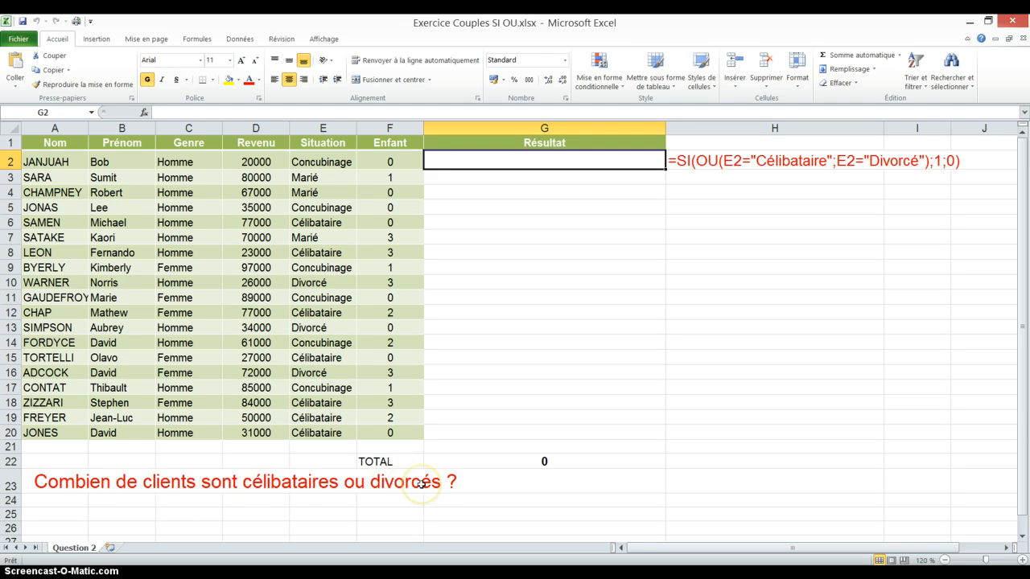
Fill the "Célibataire" cells E6, E8 and E12 in the Situation column with yellow
left_click(341, 127)
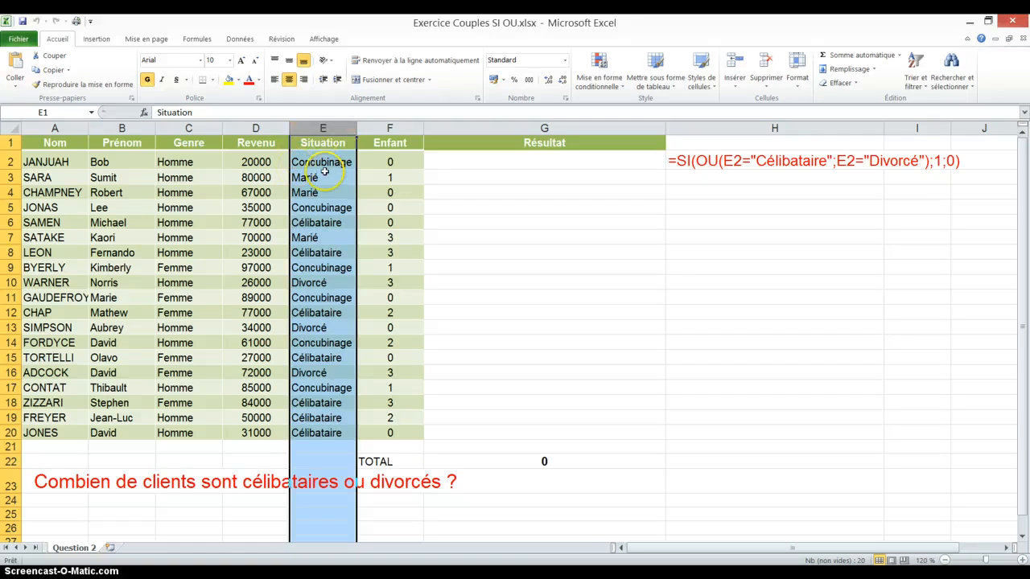
left_click(330, 222)
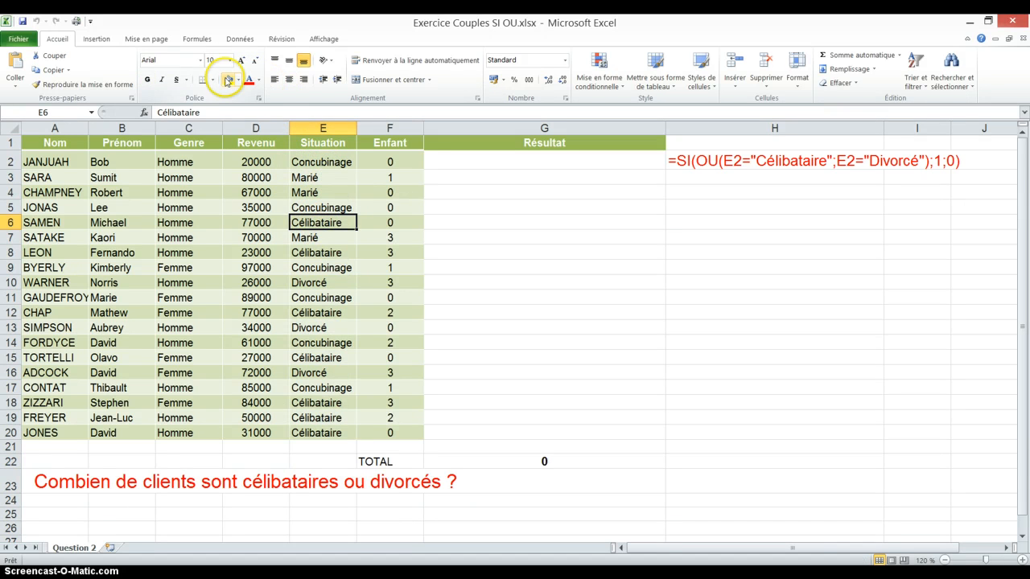
left_click(230, 79)
left_click(320, 252)
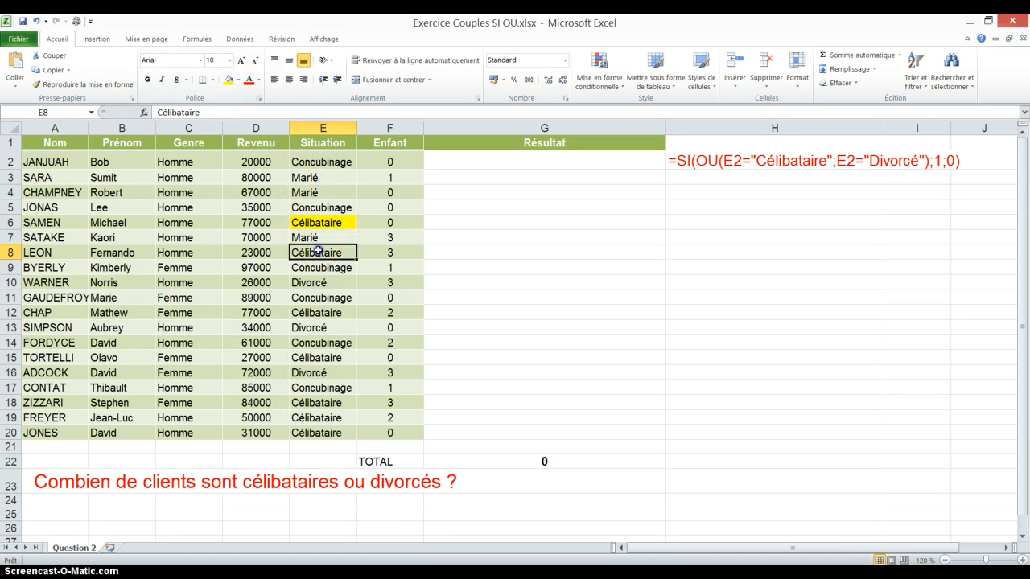
left_click(229, 79)
left_click(321, 317)
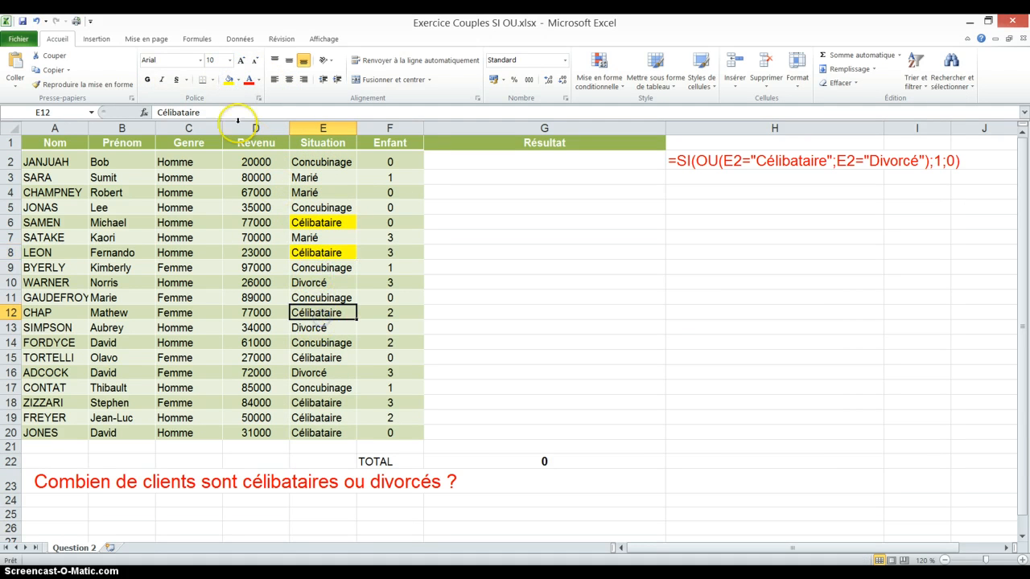
left_click(229, 79)
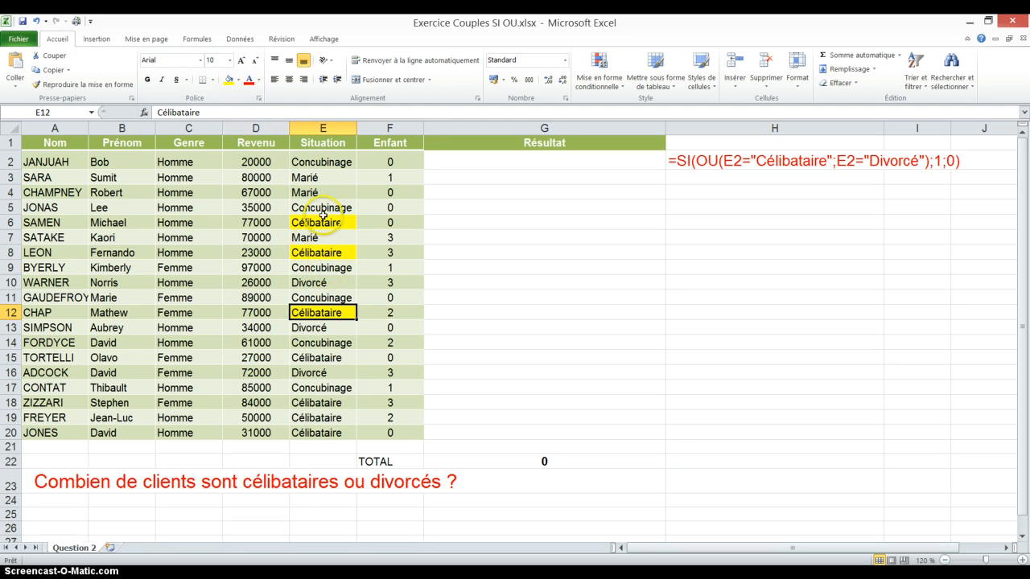
Fill the "Divorcé" cells E10, E13 and E16 in the Situation column with yellow
left_click(322, 282)
left_click(229, 79)
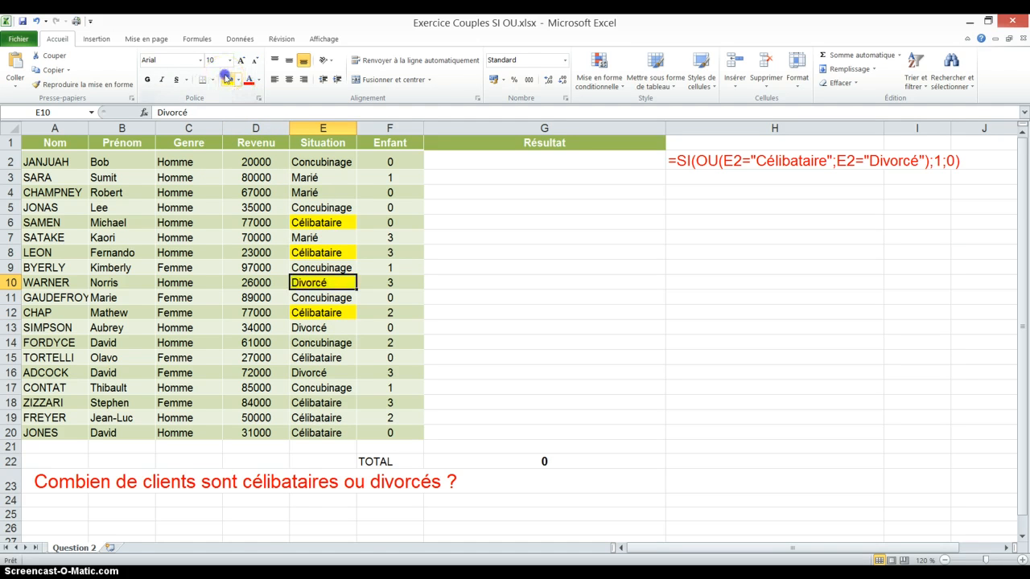
left_click(316, 328)
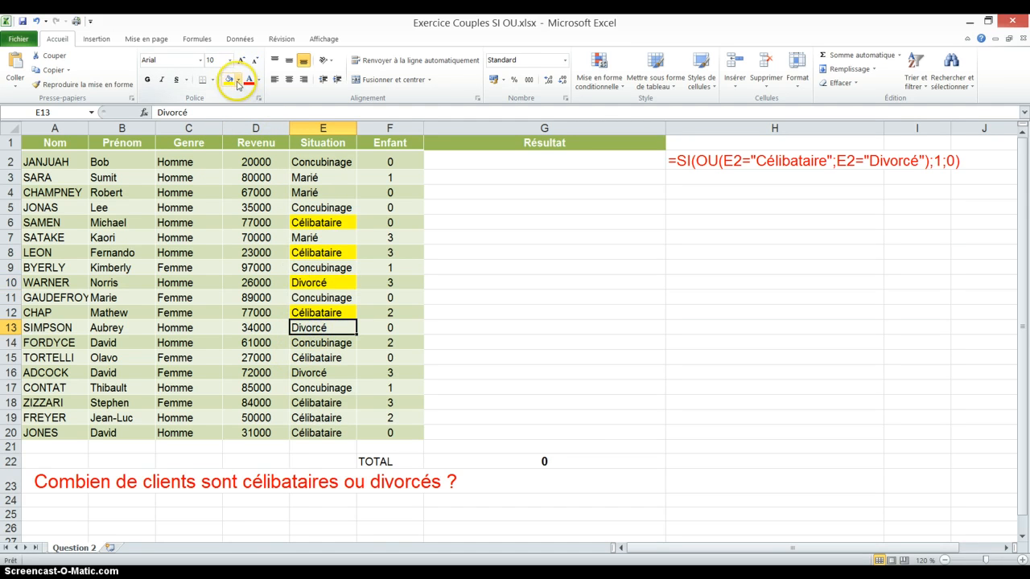
left_click(229, 79)
left_click(327, 372)
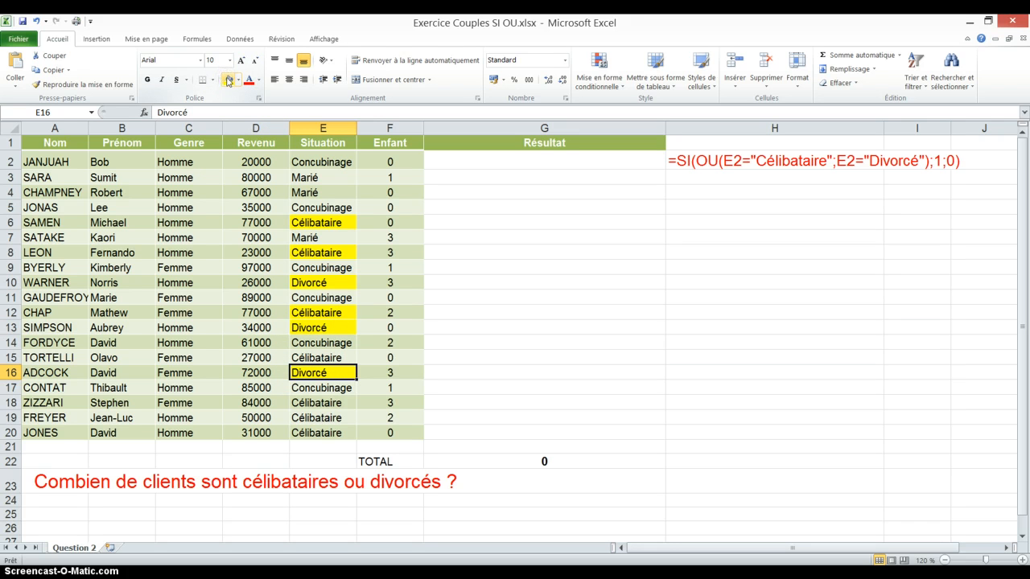
left_click(340, 223)
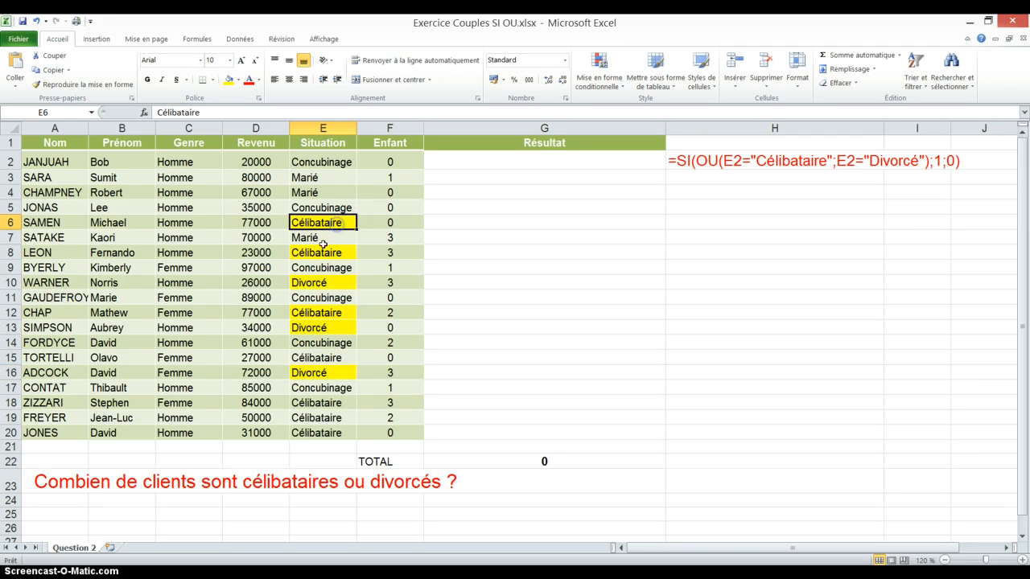
left_click(323, 256)
left_click(310, 287)
left_click(319, 314)
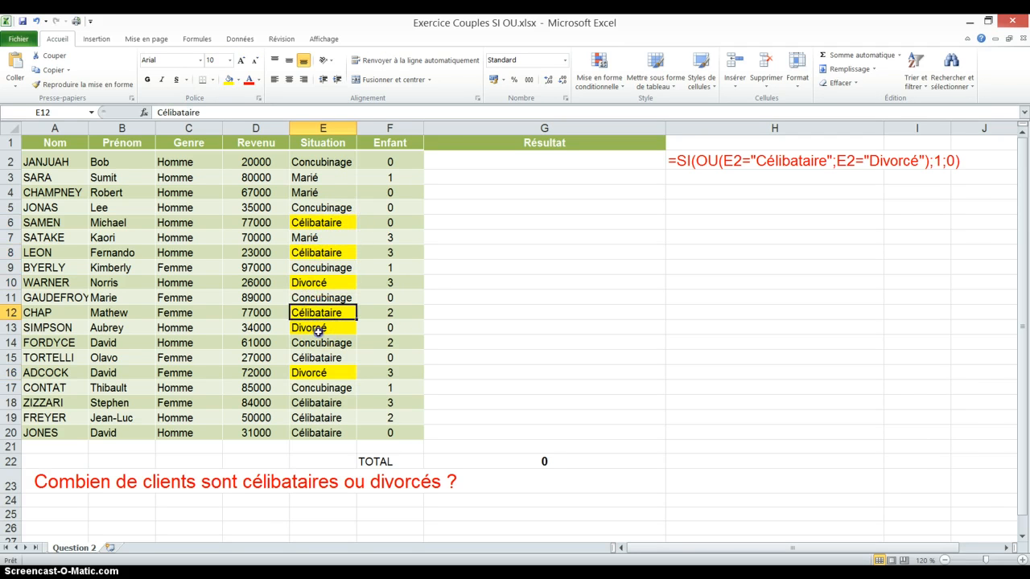
left_click(318, 329)
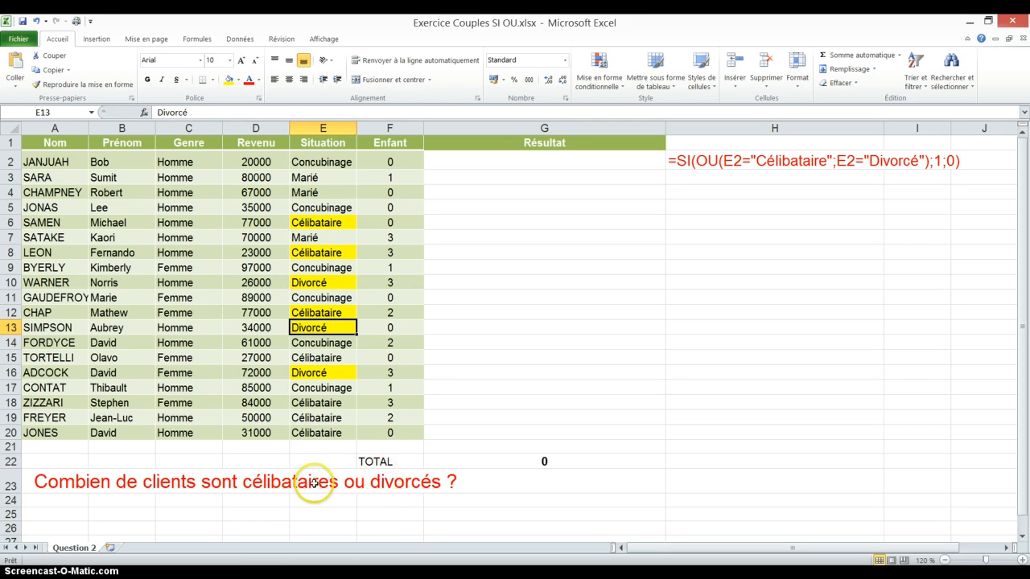
Start the formula =si(OU( in cell G2 and open the function arguments dialog for OU
left_click(484, 164)
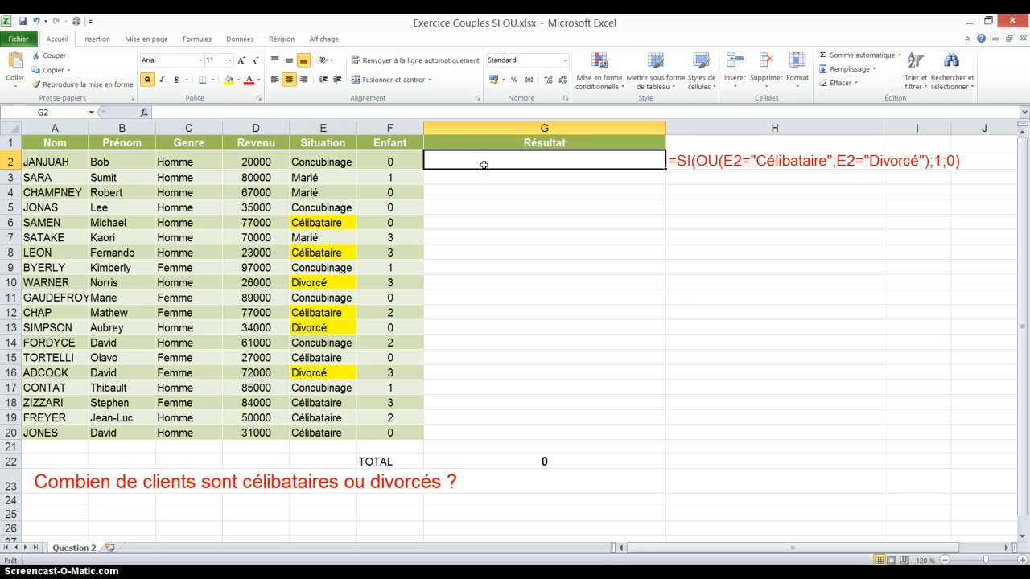
type("=si(")
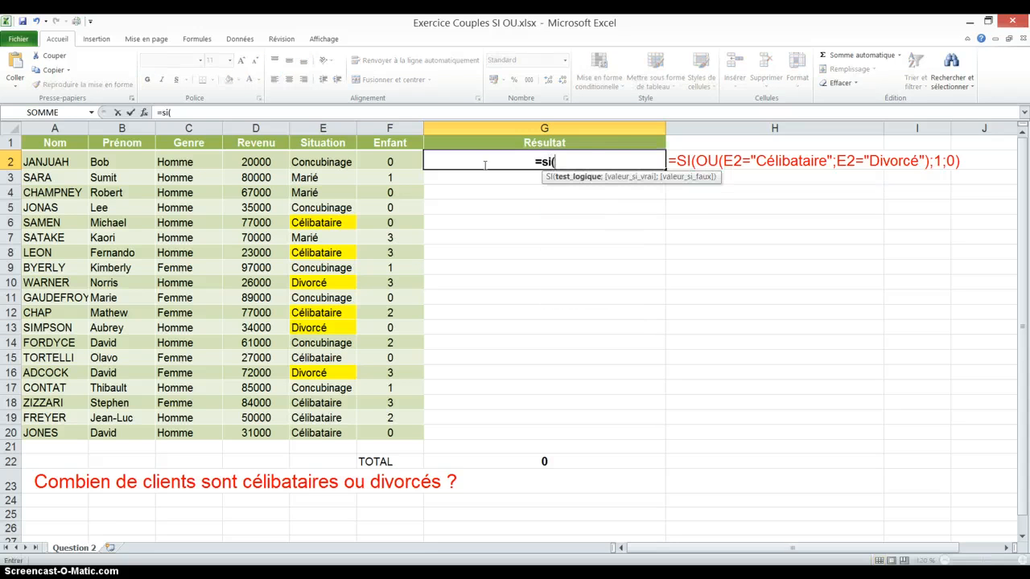
type("OU(")
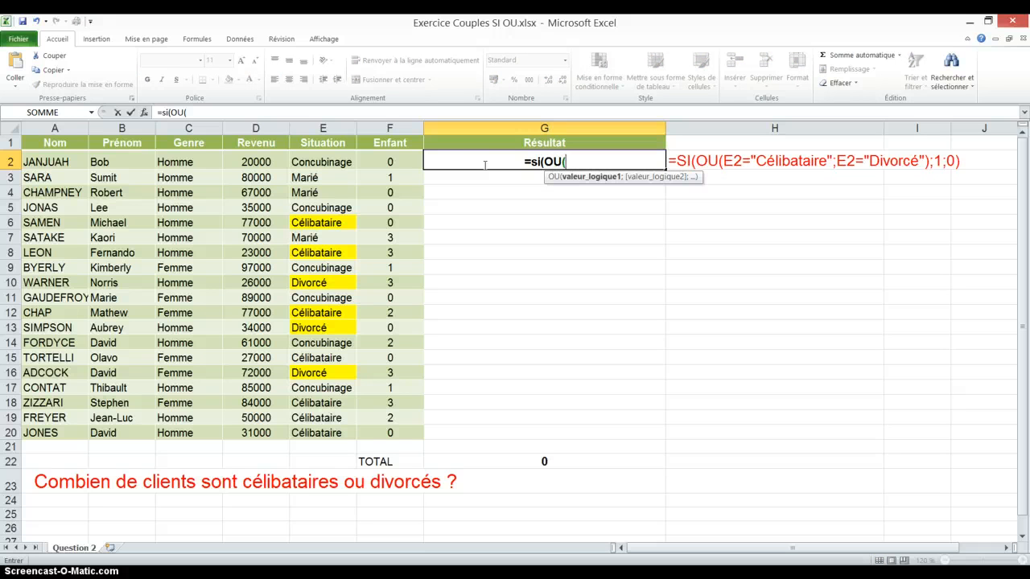
left_click(144, 113)
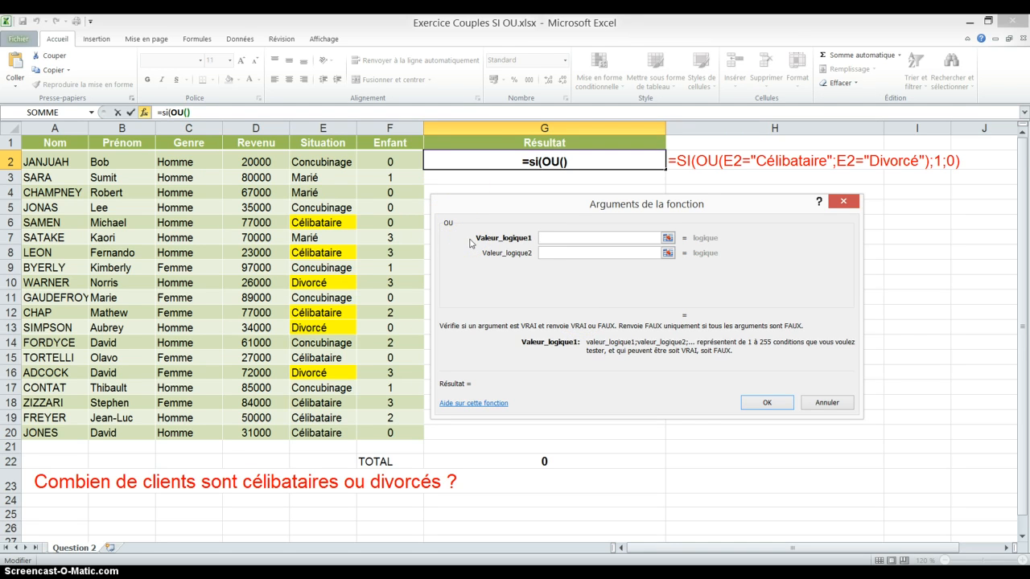
Set the first logical value of the OU function to E2="Célibataire"
left_click(323, 162)
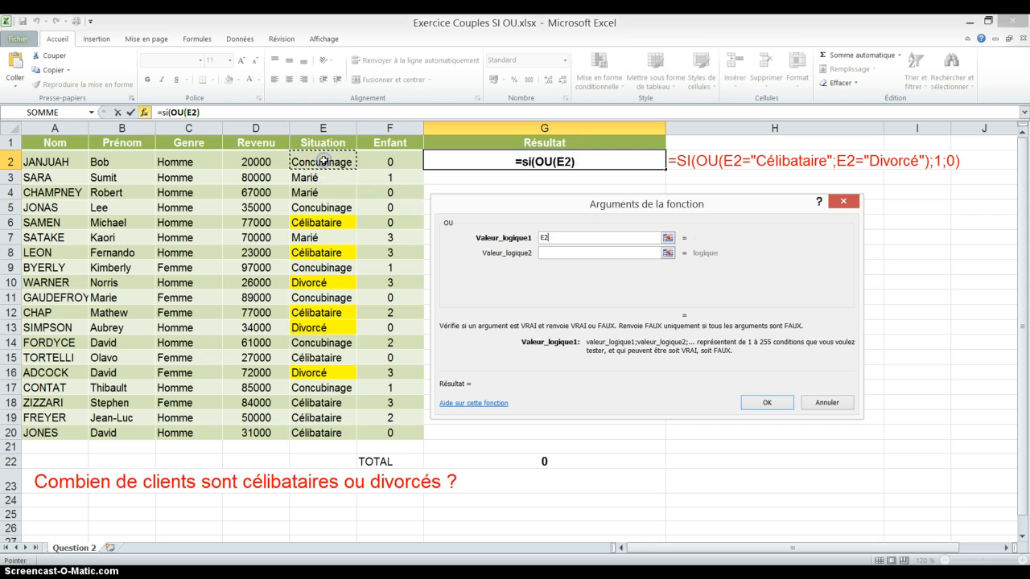
type("=")
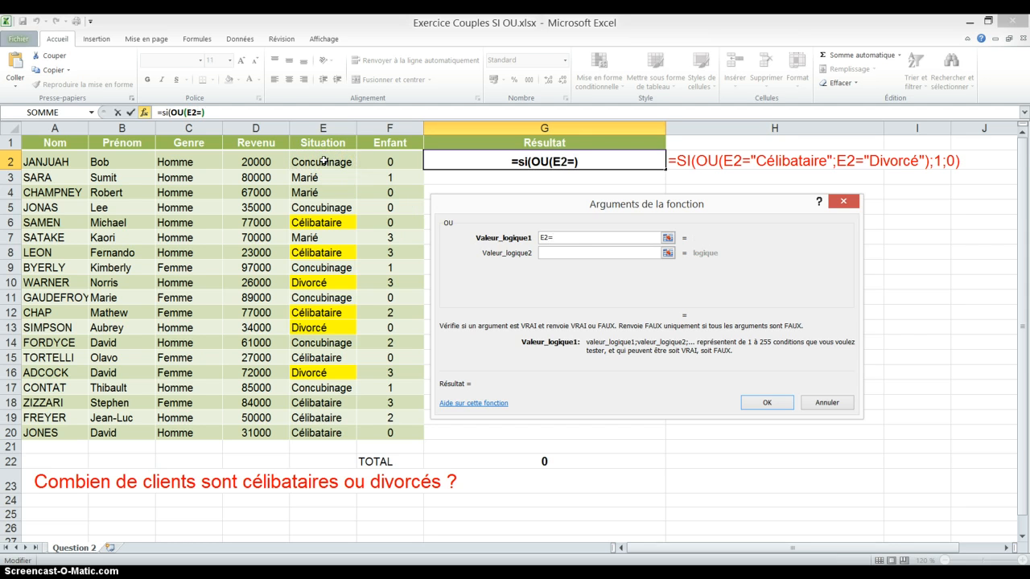
type("\"C")
key("BackSpace")
type("\"")
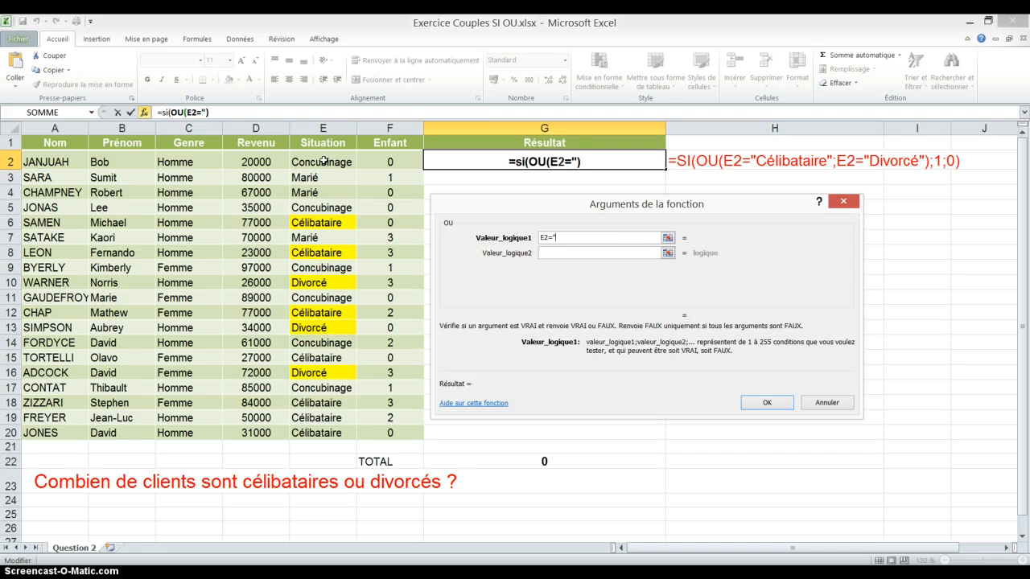
type("Céli")
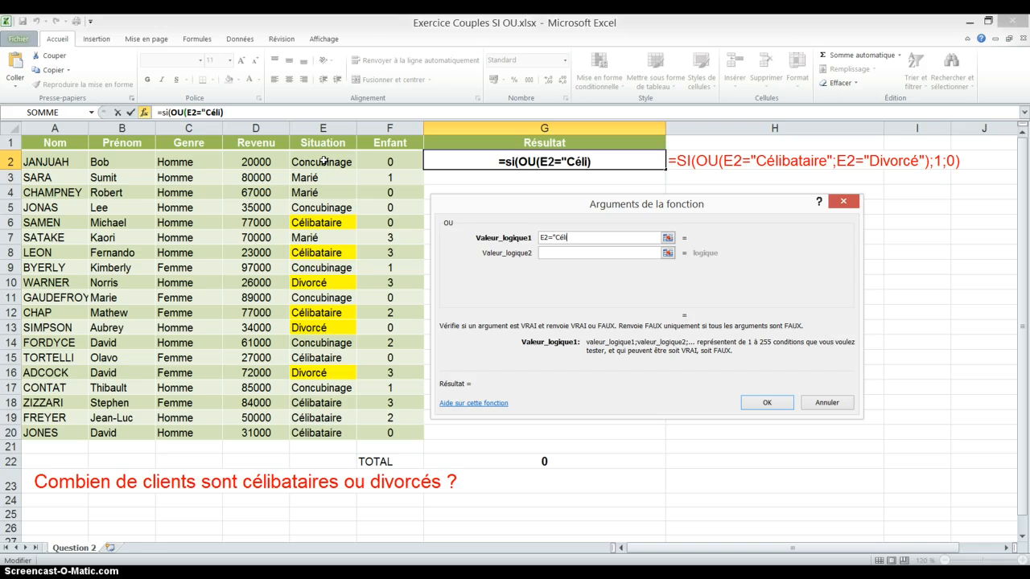
type("bata")
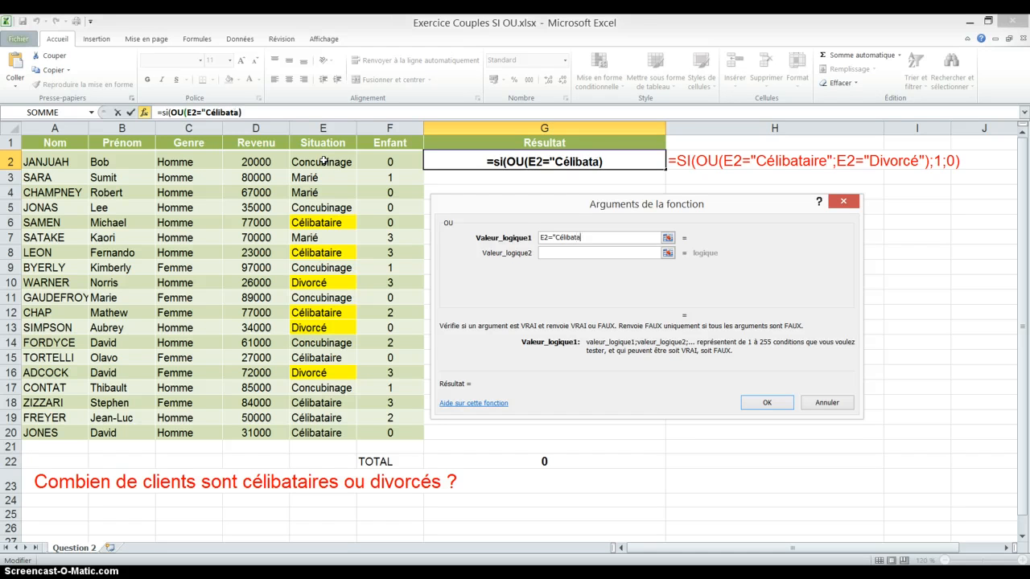
type("ire\"")
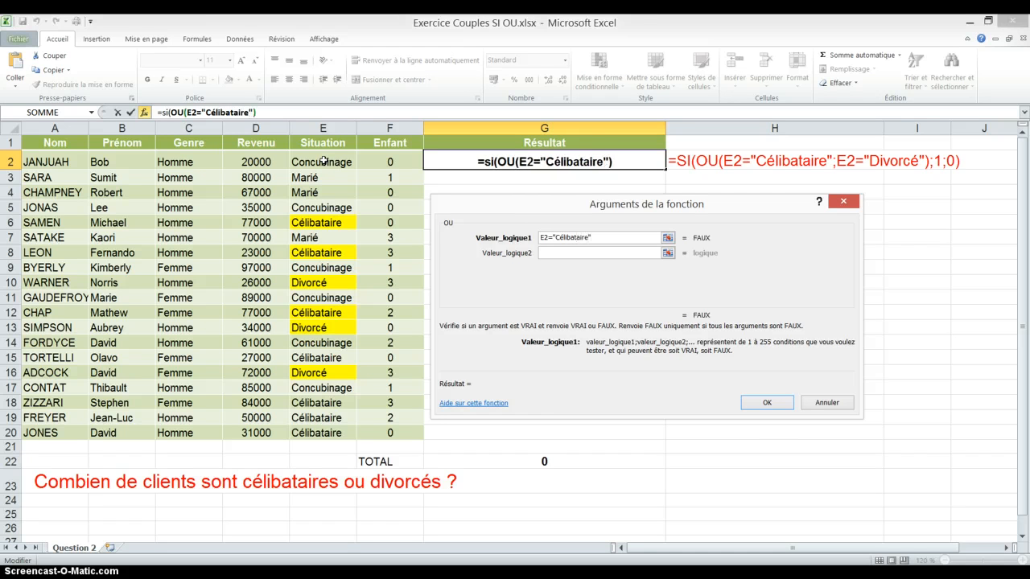
Set the second logical value of the OU function to E2="Divorcé"
left_click(563, 253)
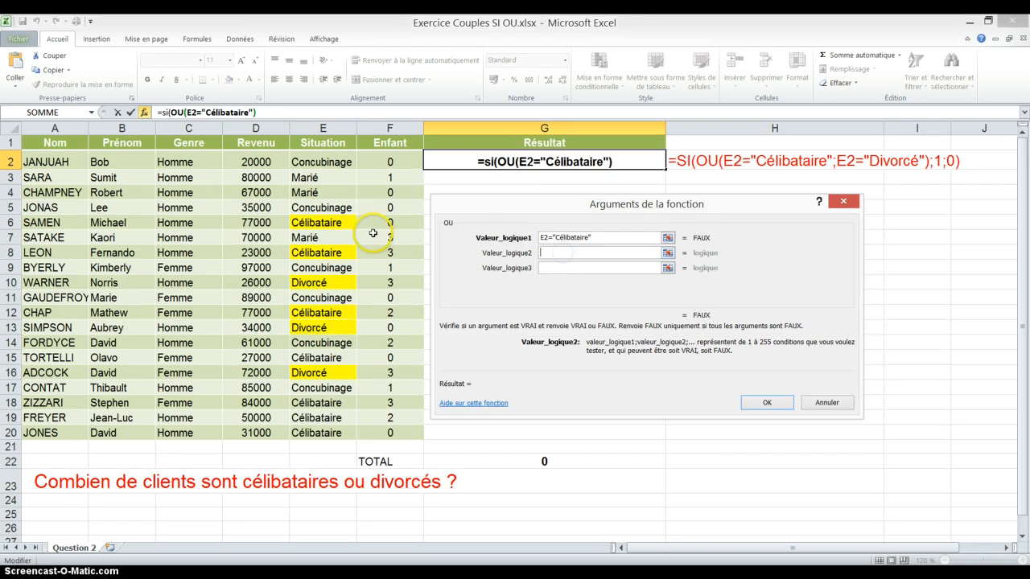
left_click(342, 164)
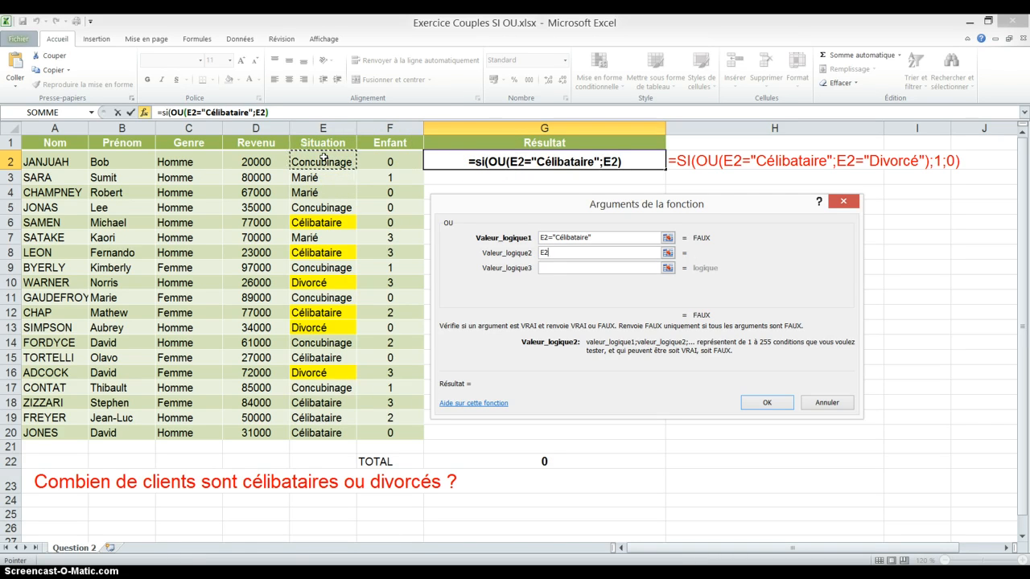
type("=\"")
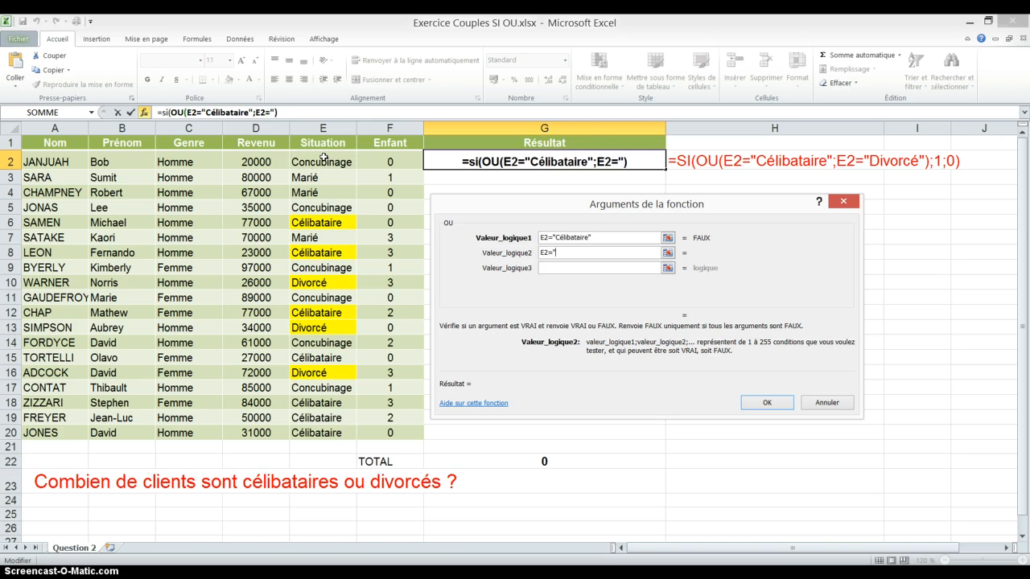
type("Divorcé")
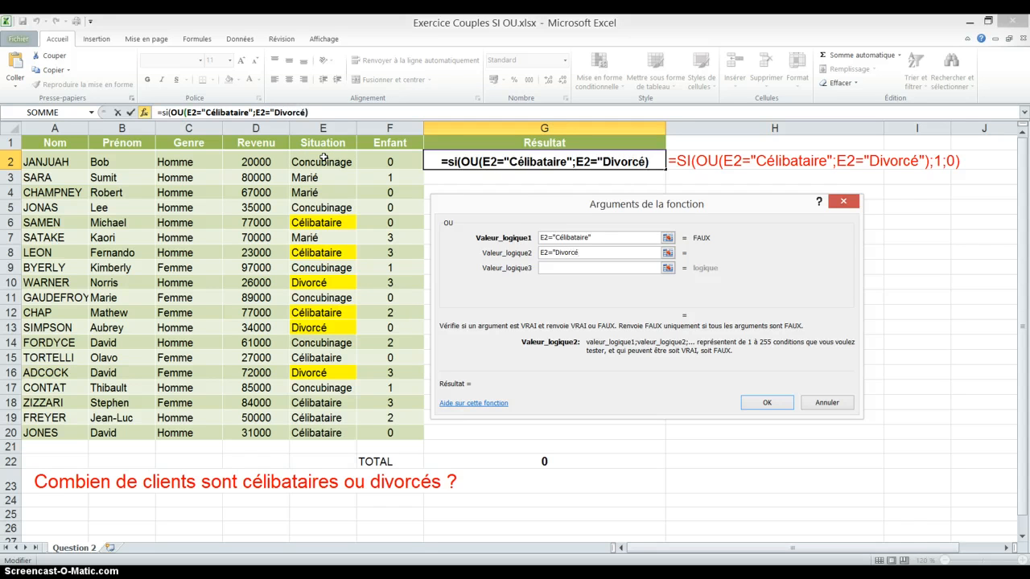
type("\"")
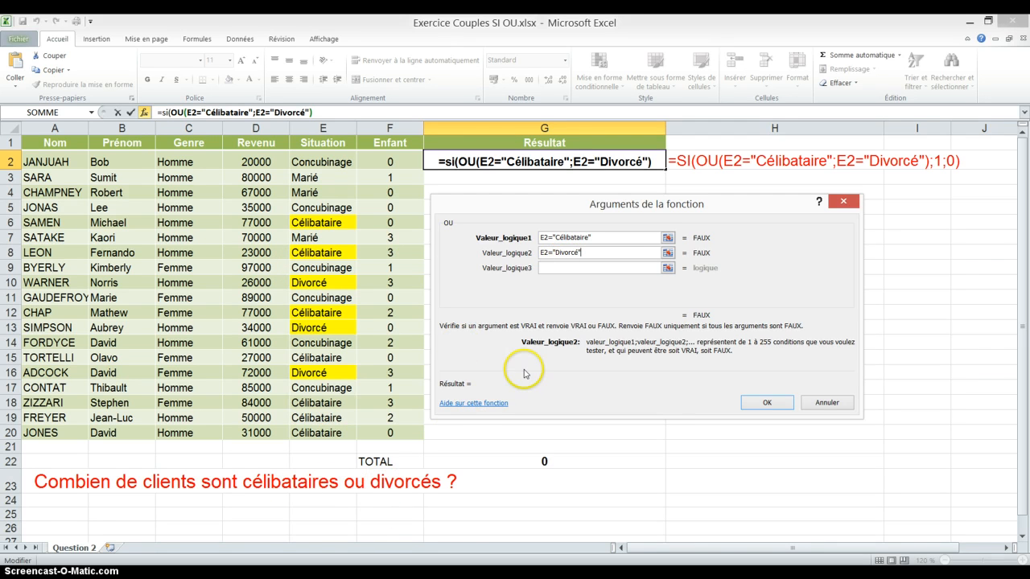
Return to the SI function's arguments, set the value if true to 1 and the value if false to 0, and validate the formula
left_click(325, 112)
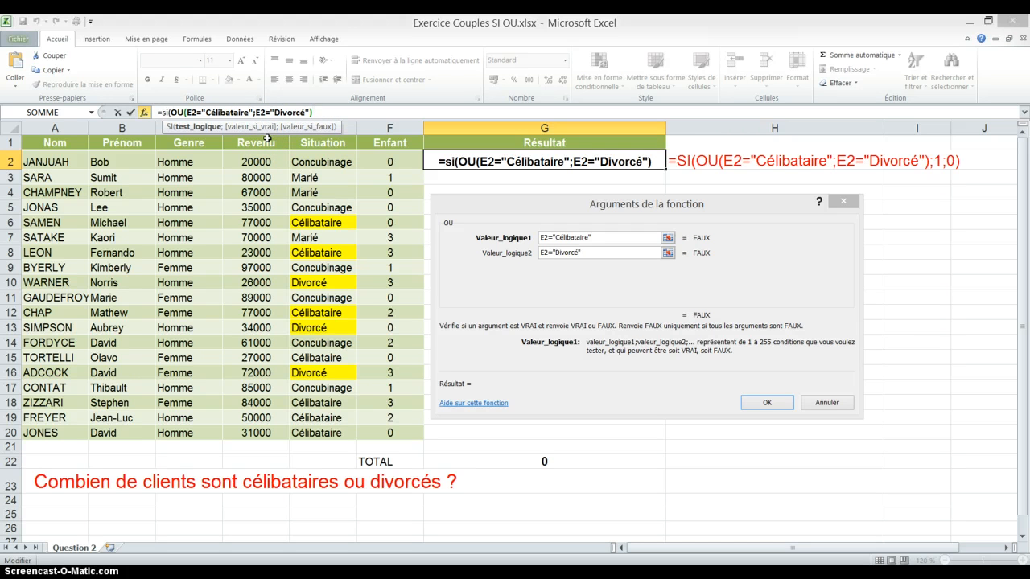
type(";")
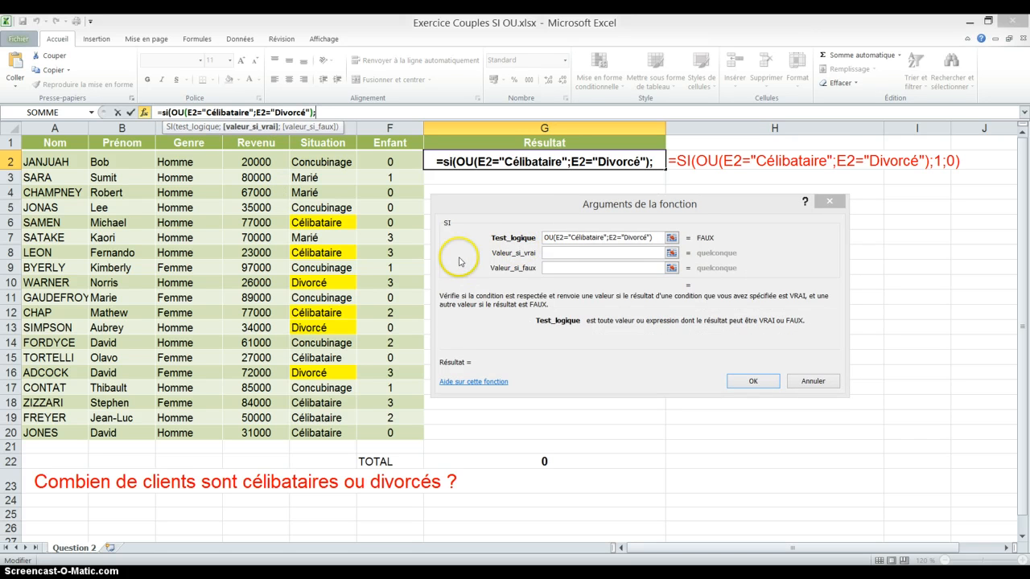
left_click(550, 253)
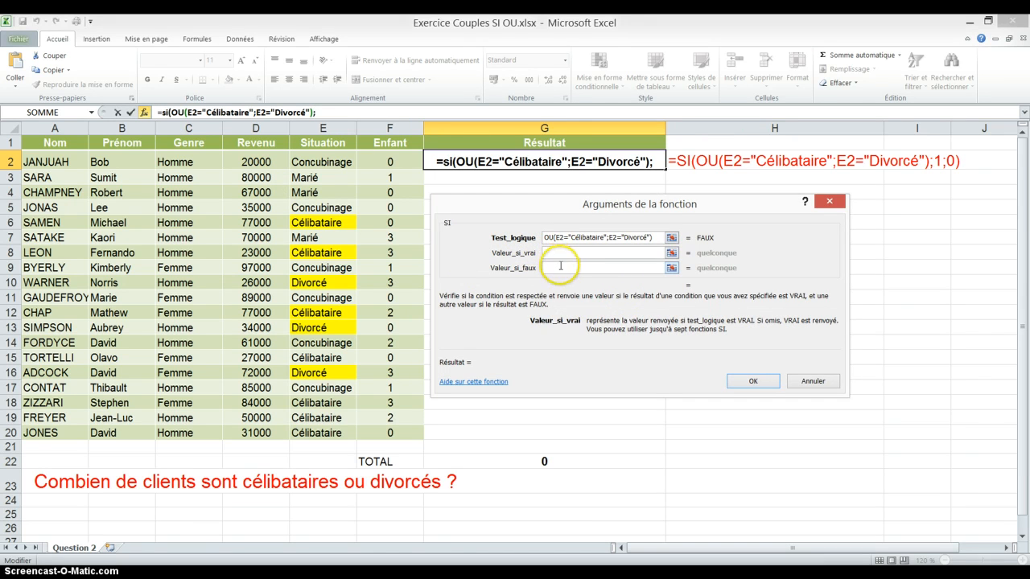
left_click(560, 267)
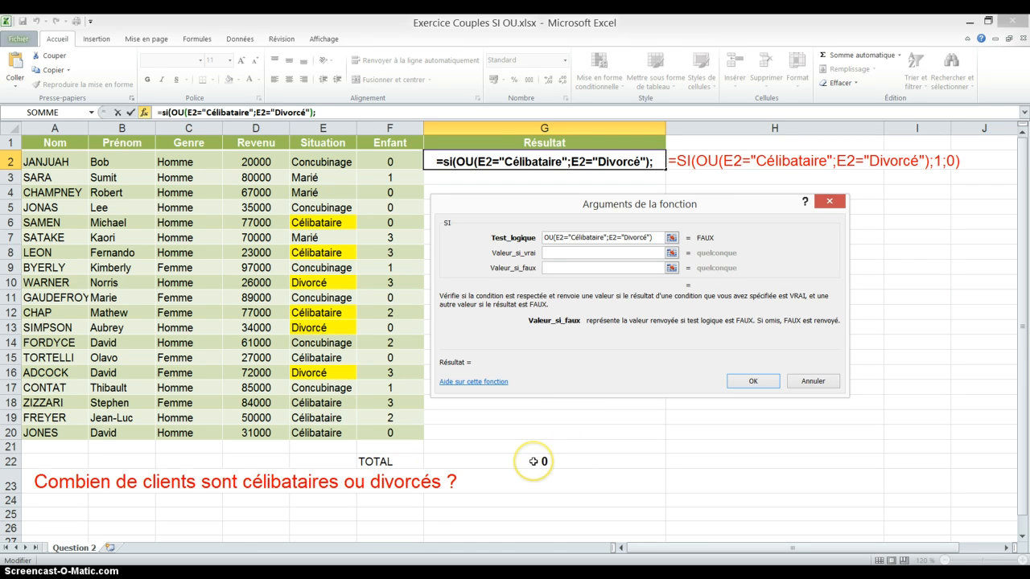
left_click(552, 252)
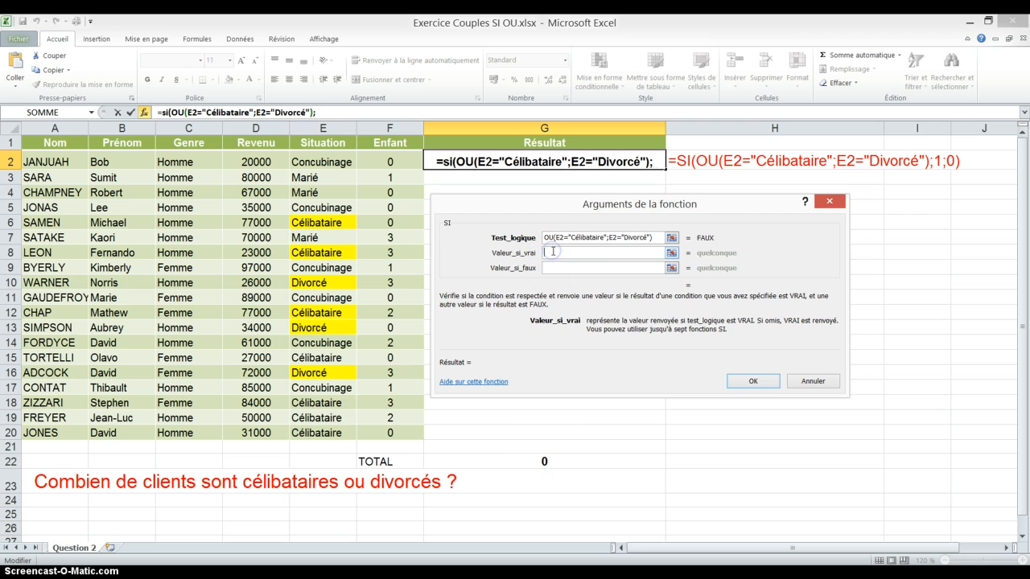
type("1")
left_click(556, 267)
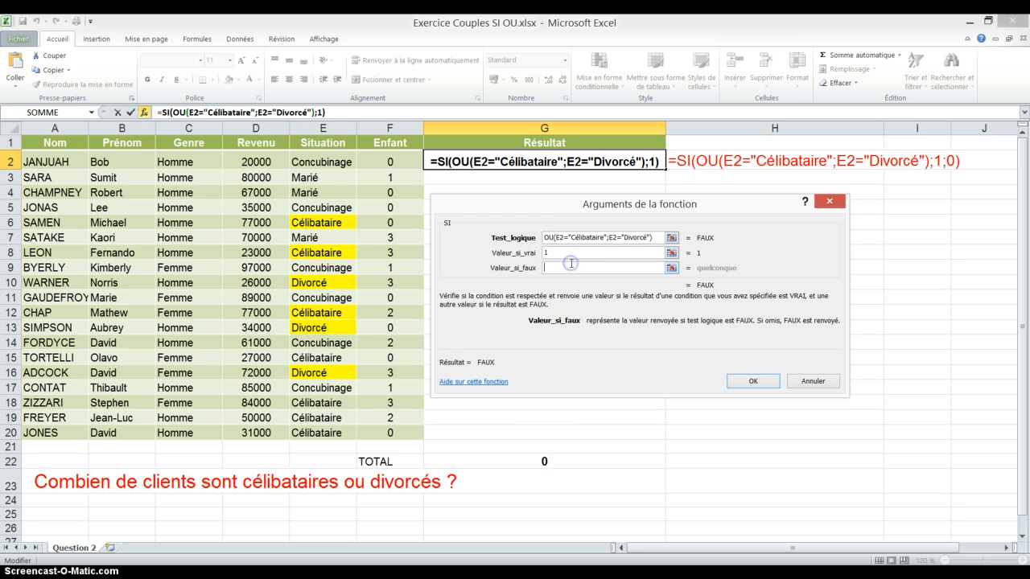
type("0")
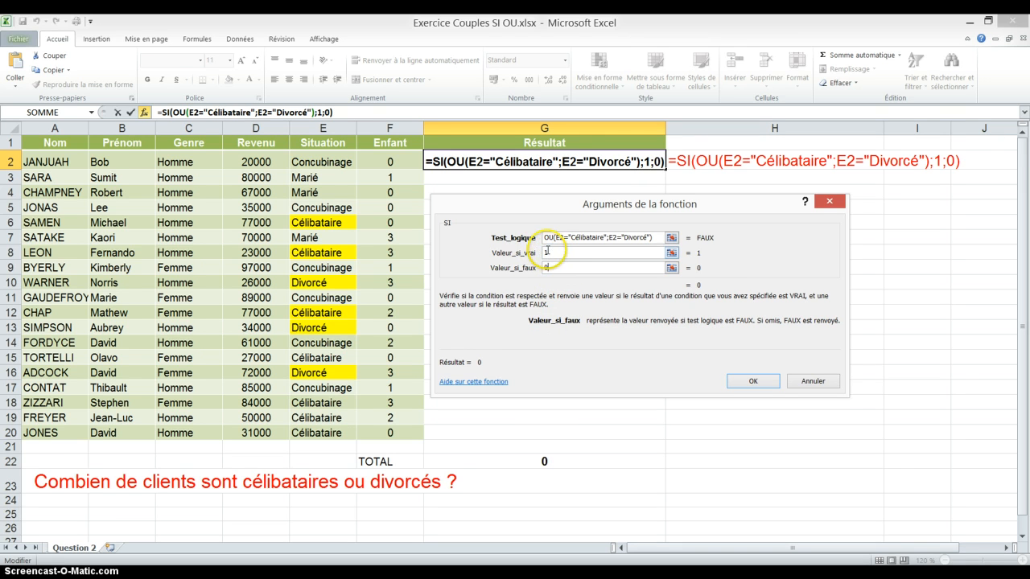
left_click(753, 381)
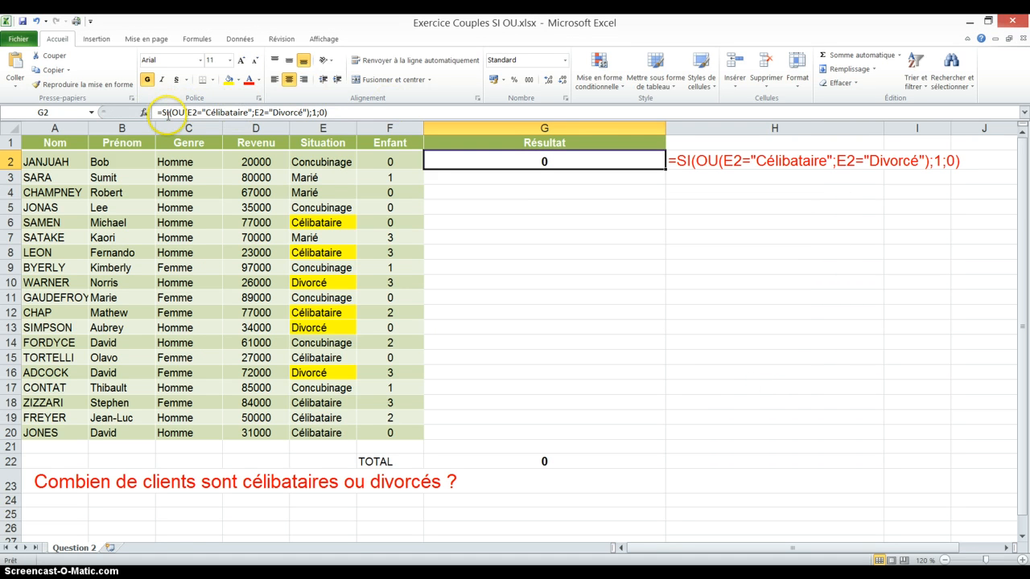
Review the OU test in the G2 formula and copy the formula down the Résultat column to G20
left_click_drag(170, 112, 295, 112)
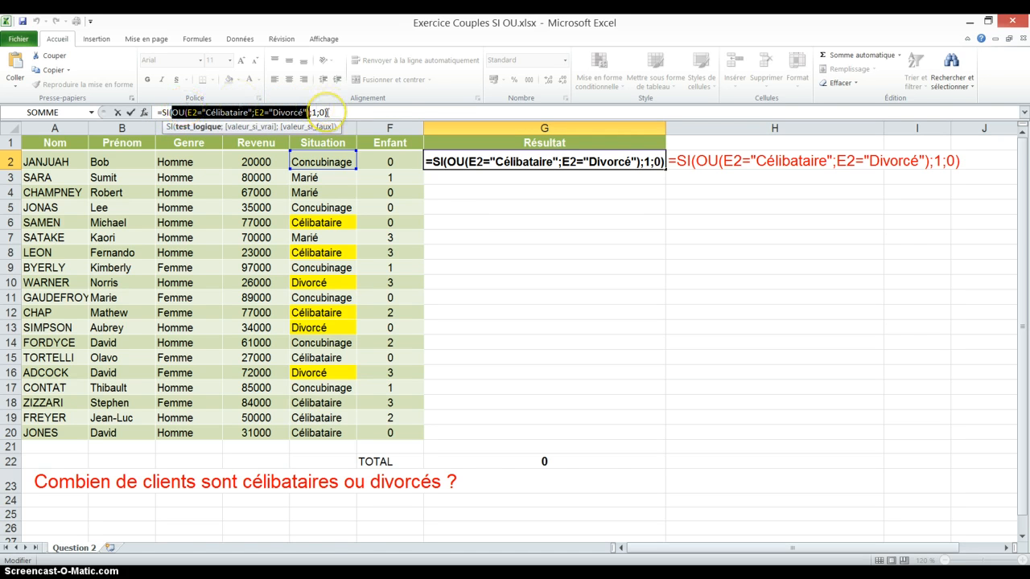
key("Return")
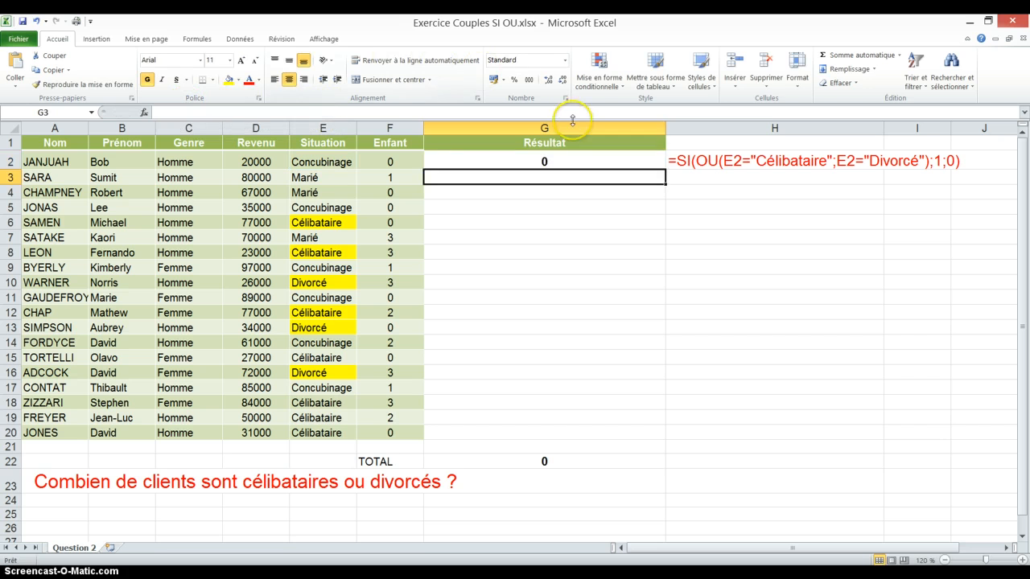
left_click(585, 157)
left_click_drag(661, 167, 616, 436)
Inspect the copied SI and OU formula in G13 and the total formula in G22
left_click(571, 326)
left_click(273, 112)
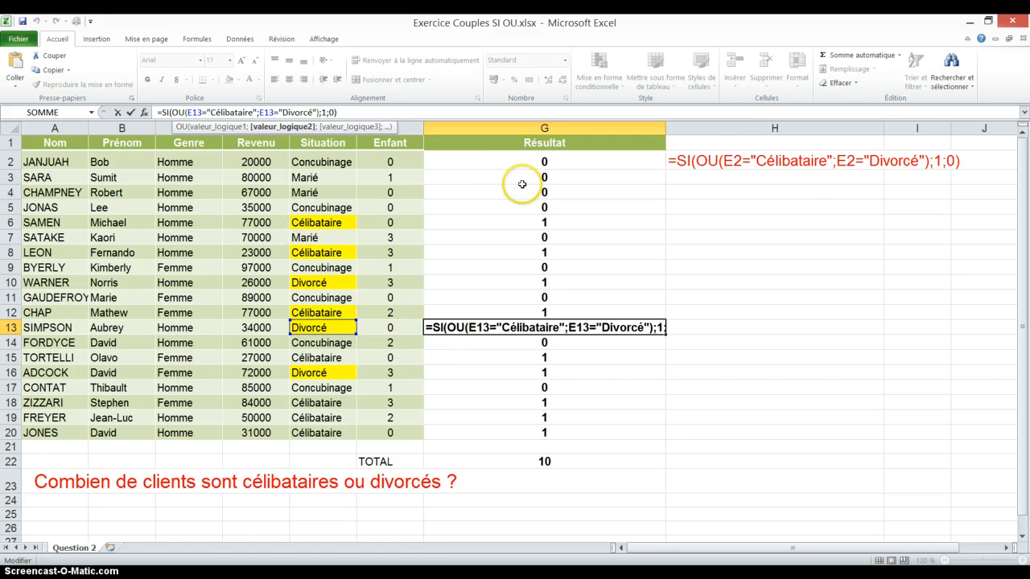
key("Return")
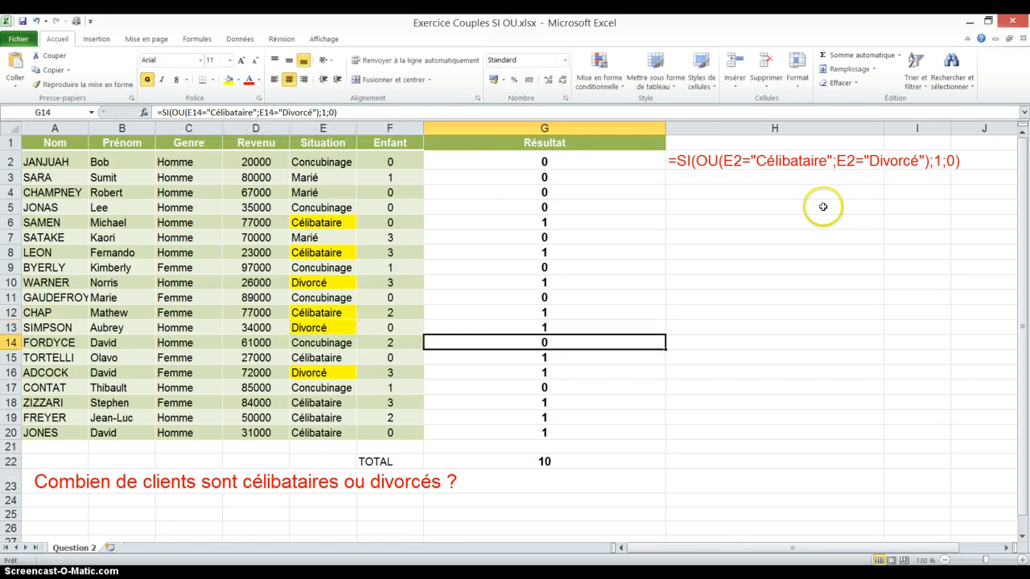
left_click(580, 457)
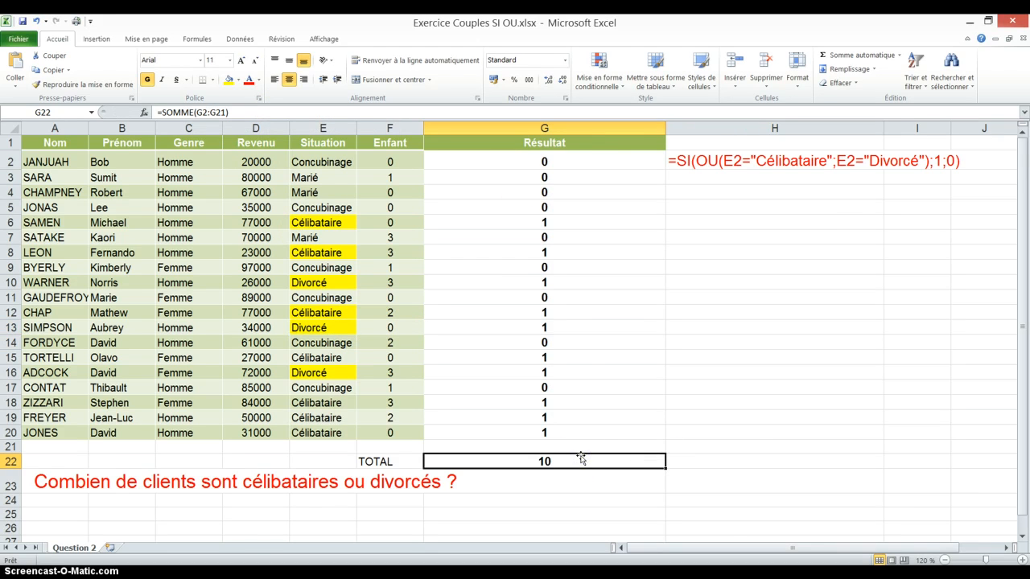
Highlight the Célibataire entries in cells E19 and E20 with a yellow fill
left_click(310, 417)
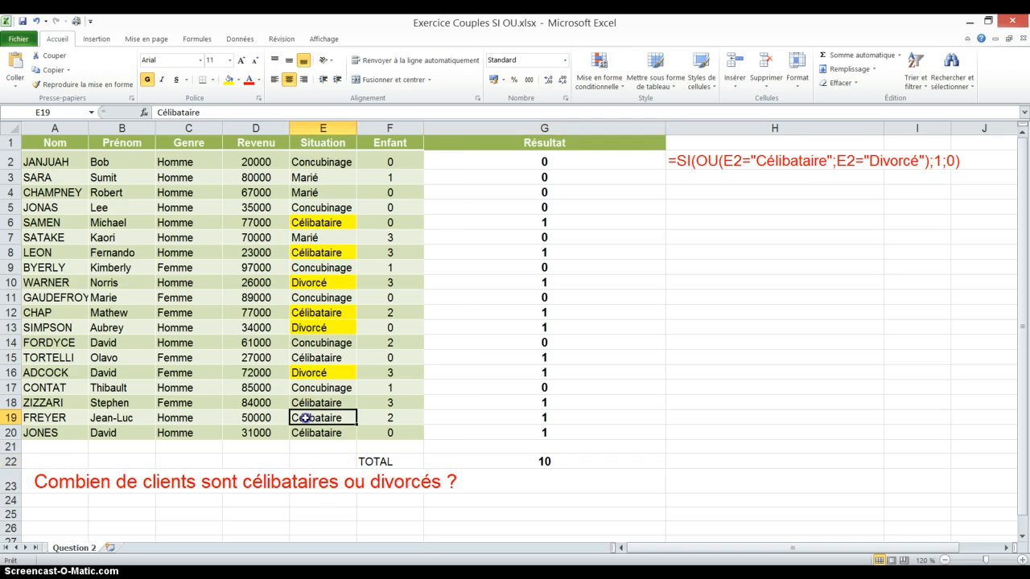
left_click(328, 432)
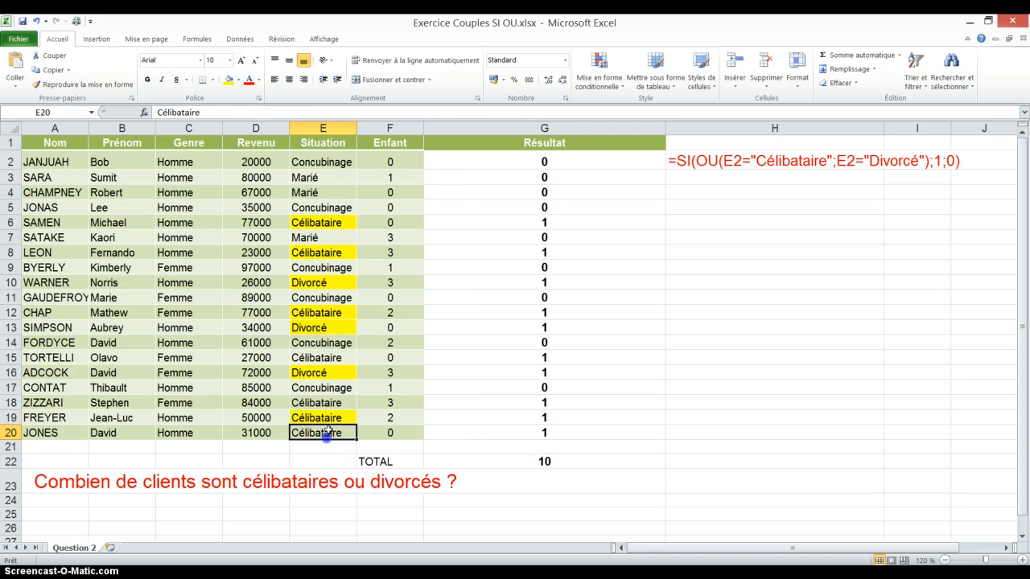
left_click(230, 82)
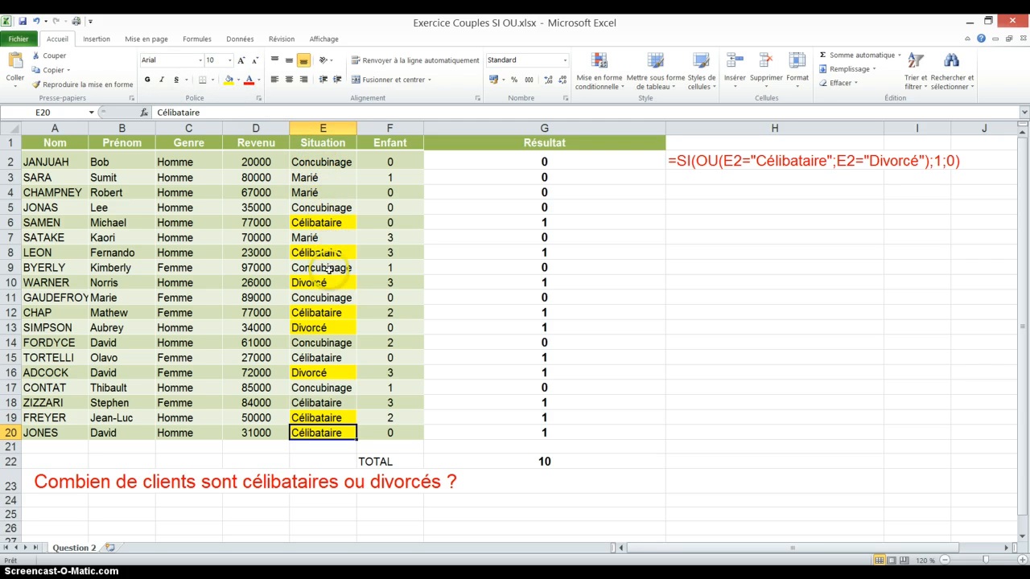
Check the Résultat cells for single or divorced clients and highlight the Célibataire entry in E15 with a yellow fill
left_click(580, 218)
left_click(564, 253)
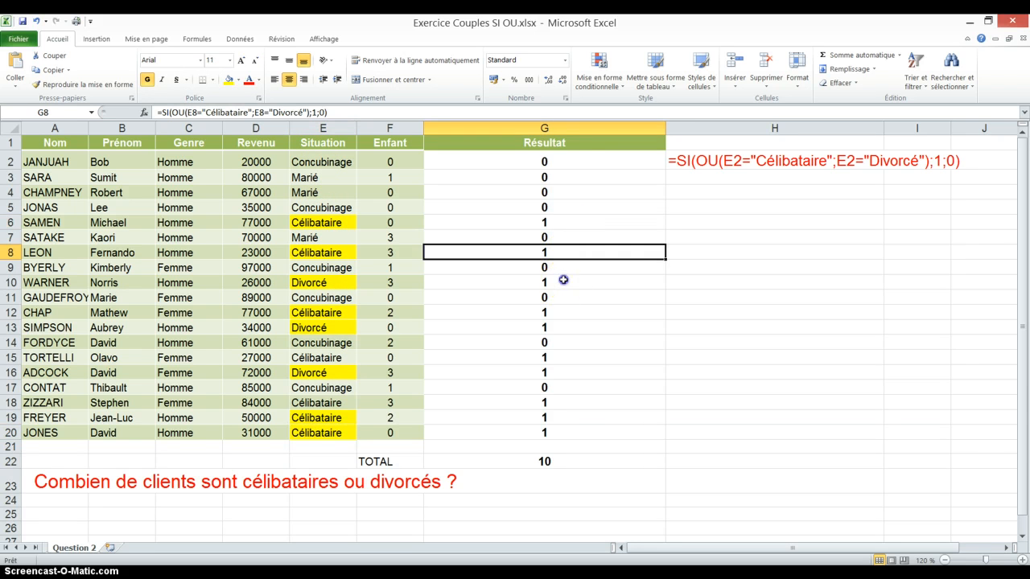
left_click(562, 281)
left_click(559, 312)
left_click(558, 327)
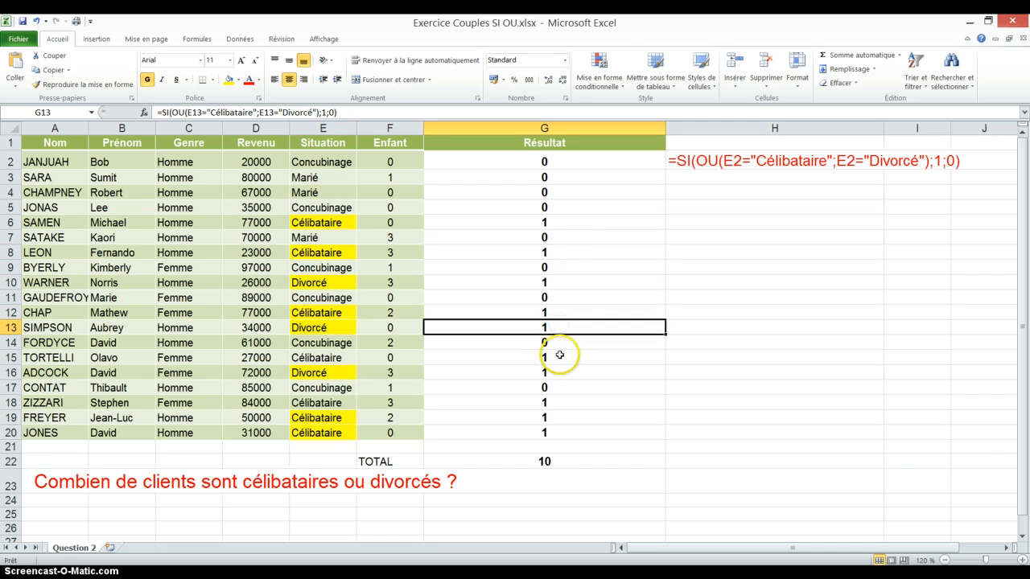
left_click(558, 358)
left_click(335, 356)
left_click(228, 79)
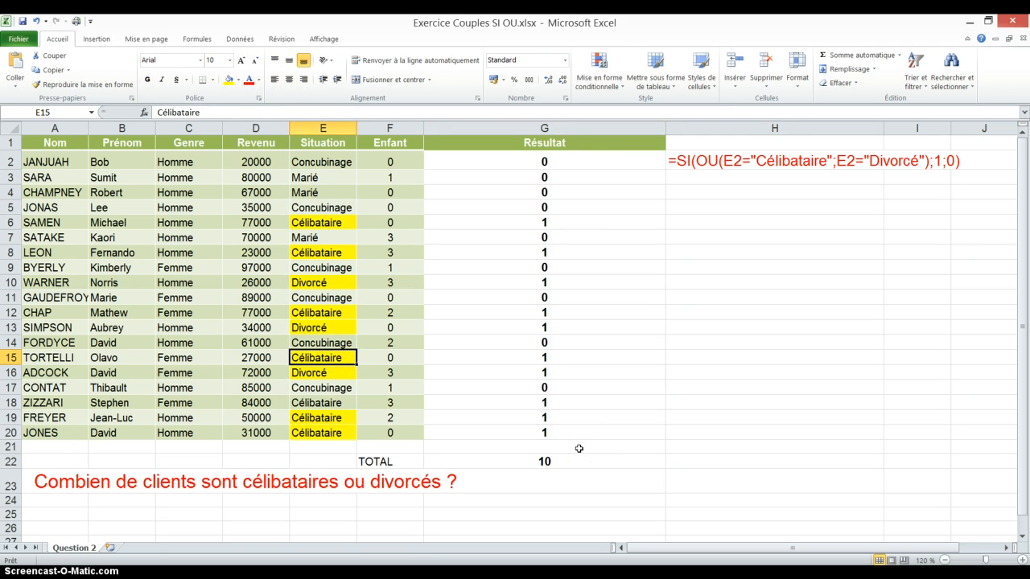
left_click(596, 420)
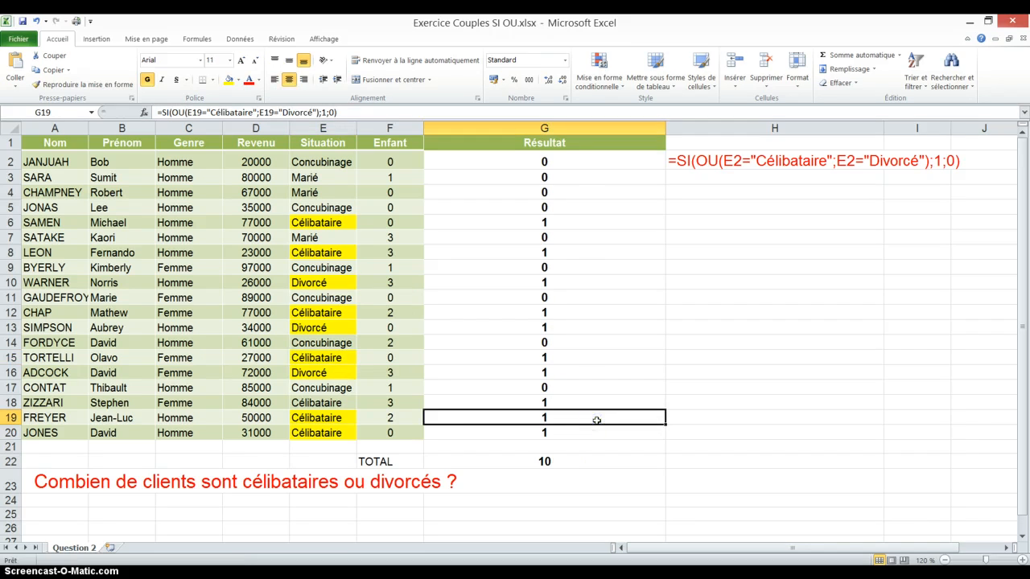